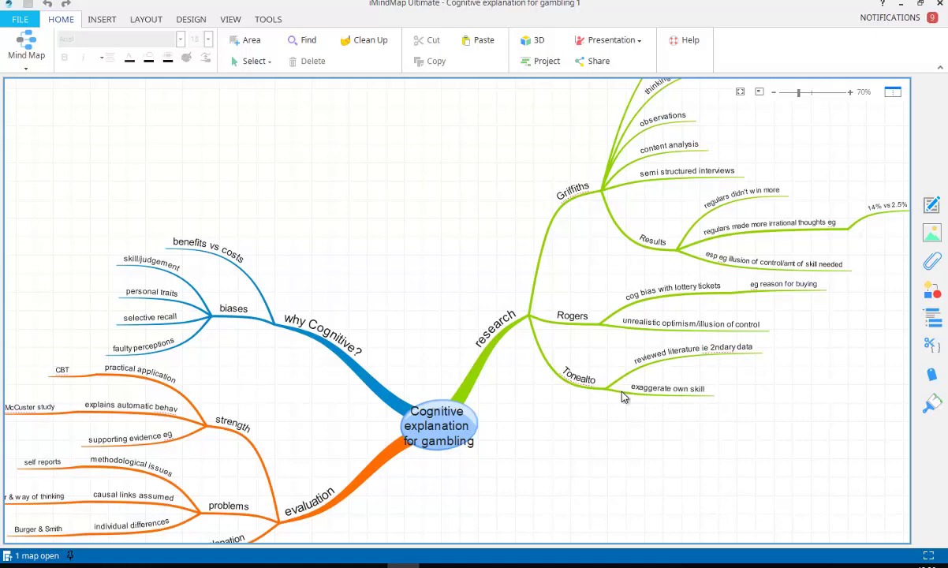
Step: Expand the "biases" sub-branch under the "why Cognitive?" branch of the collapsed mind map
{"action": "left_click_drag", "start_coordinate": [474, 250], "coordinate": [483, 226]}
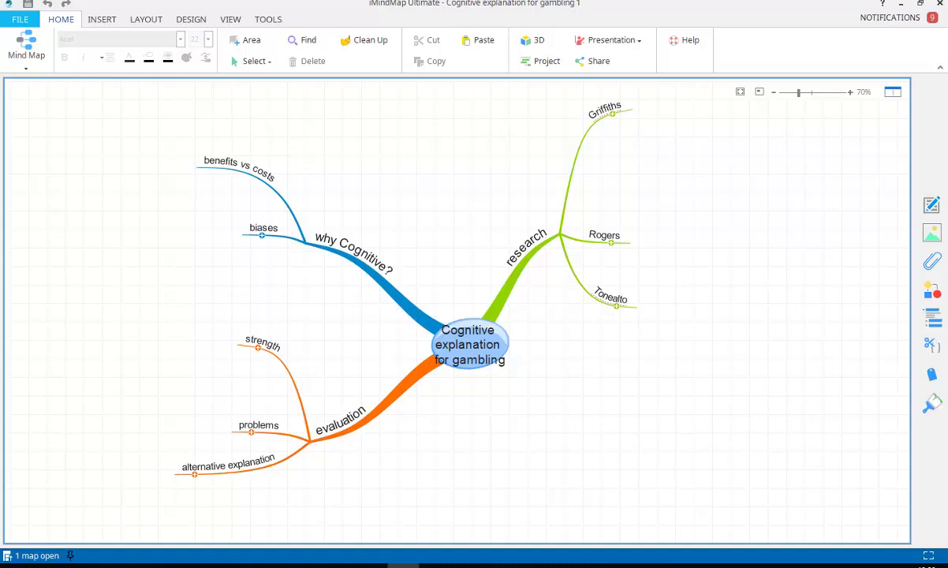
{"action": "left_click", "coordinate": [280, 237]}
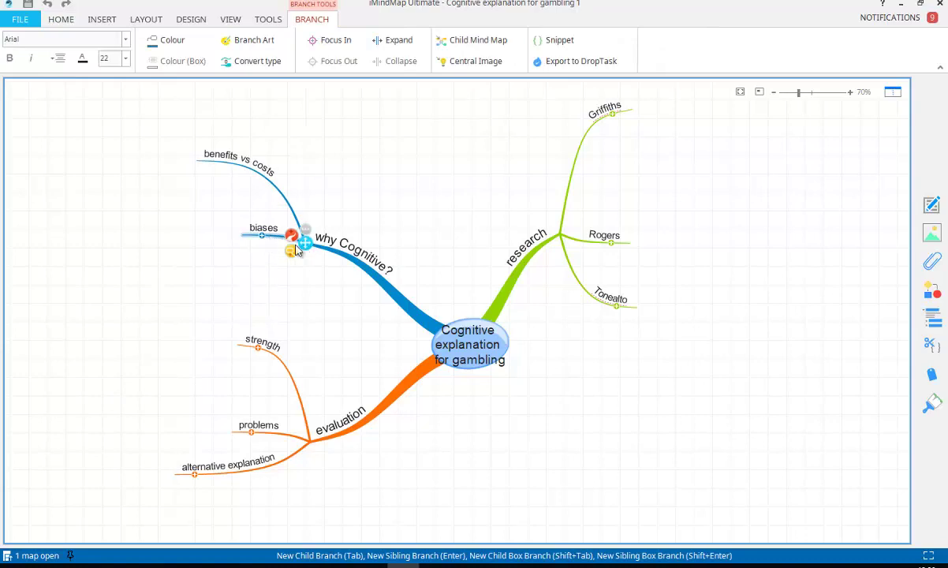
{"action": "left_click", "coordinate": [263, 236]}
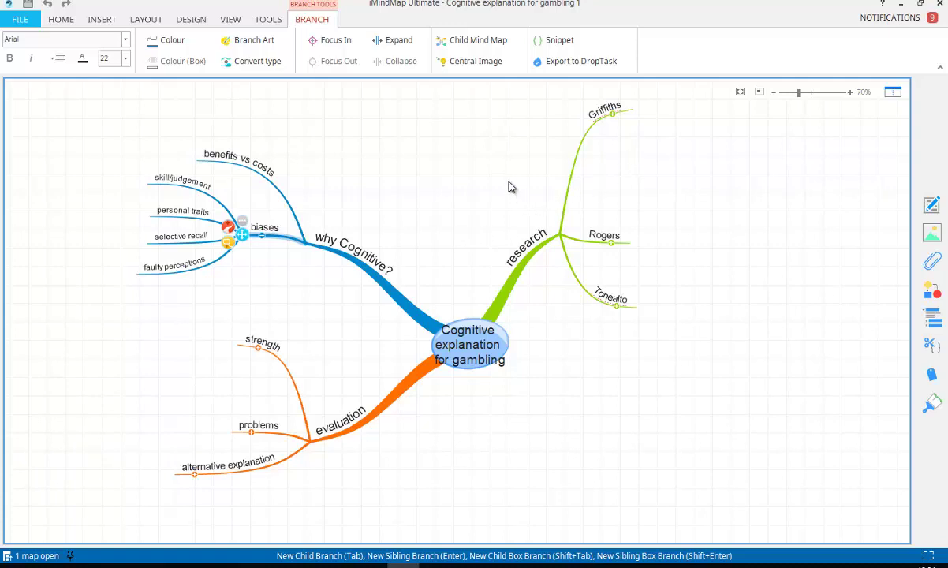
Step: Expand the "Griffiths" sub-branch under "research" and go through its method and results branches
{"action": "left_click", "coordinate": [482, 274]}
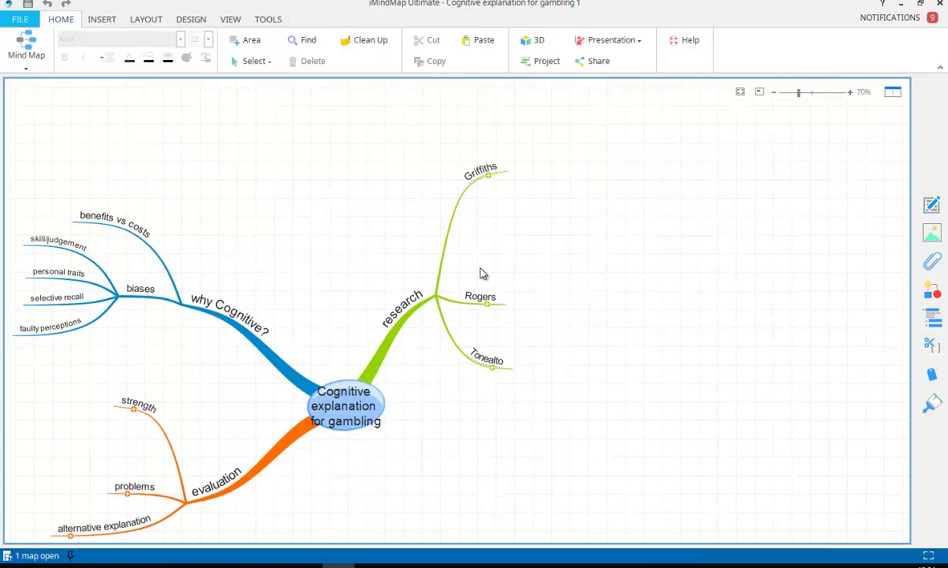
{"action": "left_click", "coordinate": [488, 177]}
{"action": "left_click", "coordinate": [490, 178]}
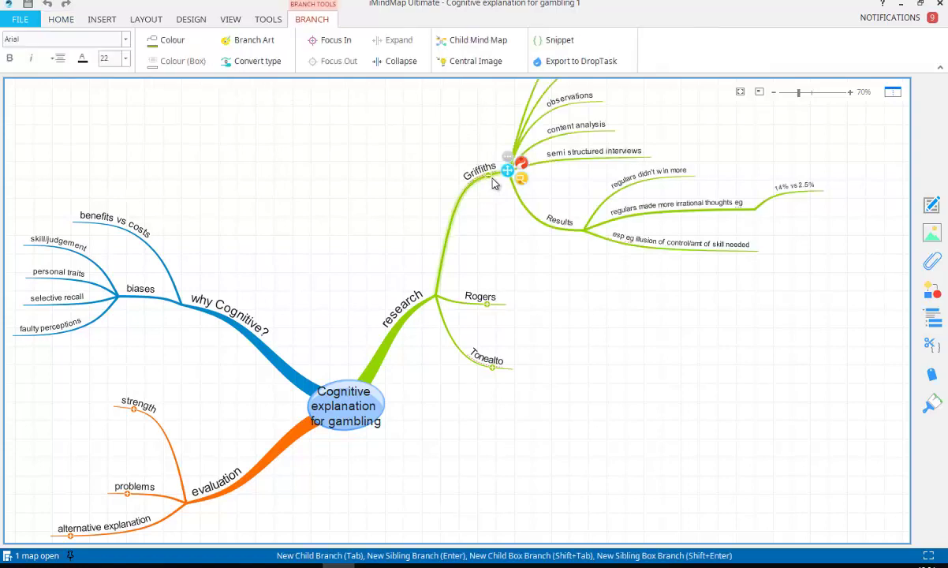
{"action": "left_click", "coordinate": [586, 258]}
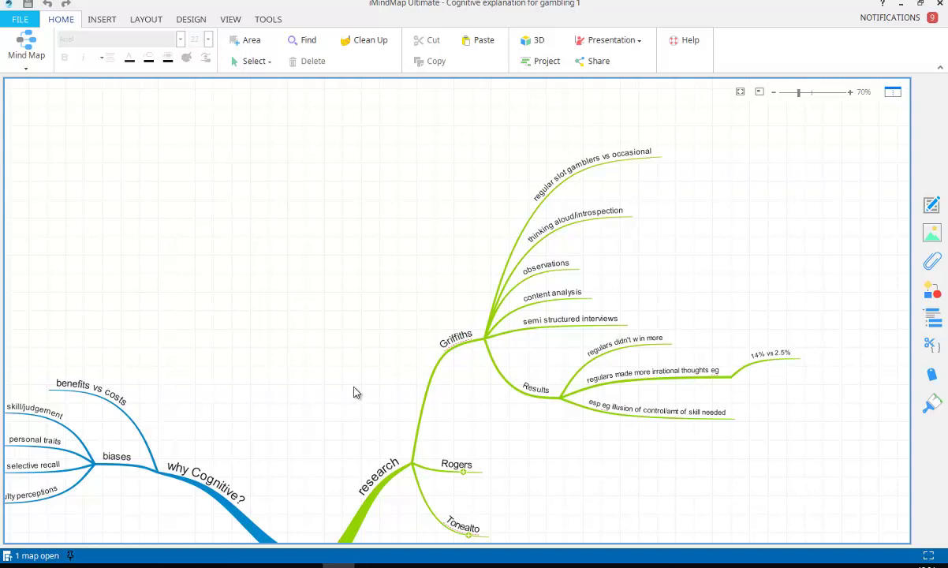
{"action": "mouse_move", "coordinate": [662, 165]}
{"action": "mouse_move", "coordinate": [612, 304]}
Step: Expand the "Rogers" sub-branch under "research" to show its child branches
{"action": "left_click_drag", "start_coordinate": [575, 469], "coordinate": [516, 378]}
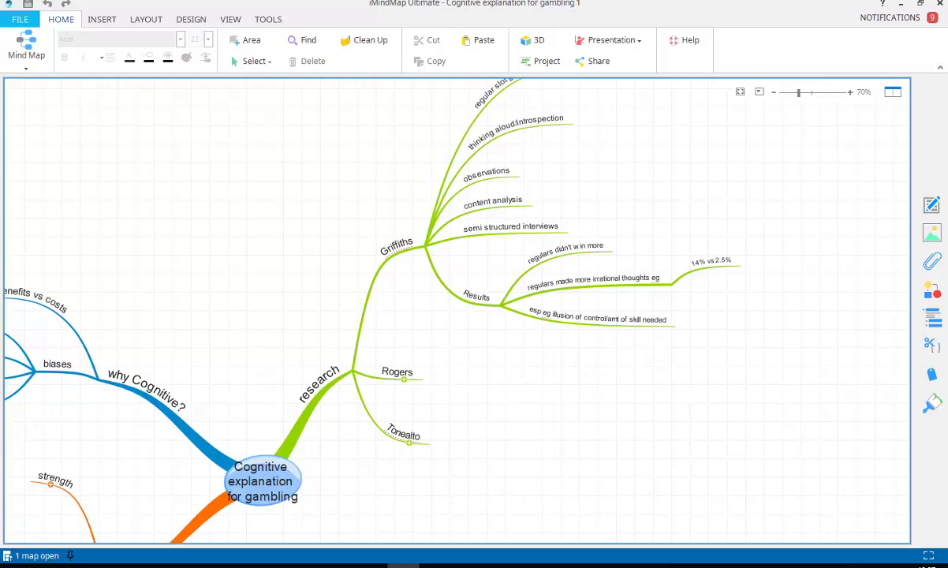
{"action": "left_click", "coordinate": [385, 374]}
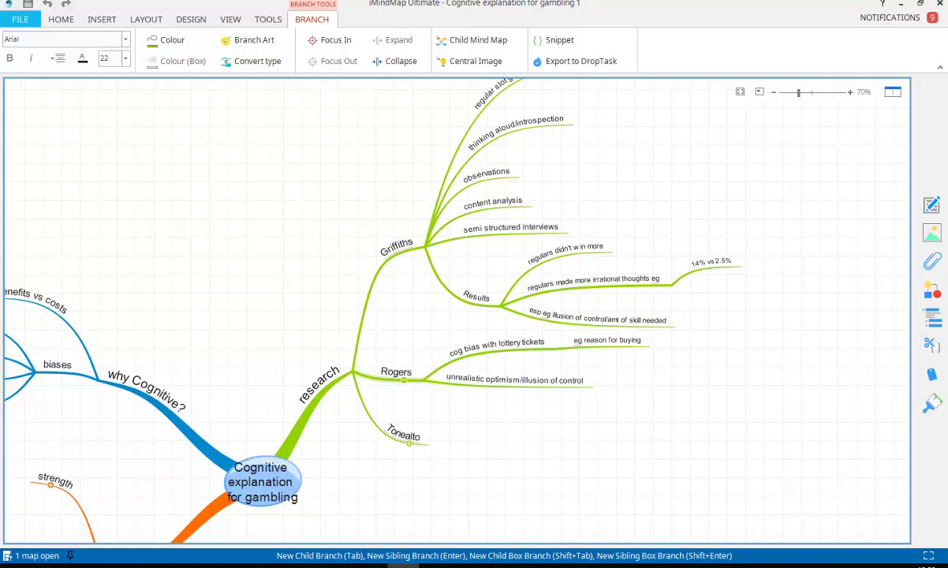
{"action": "left_click", "coordinate": [484, 446]}
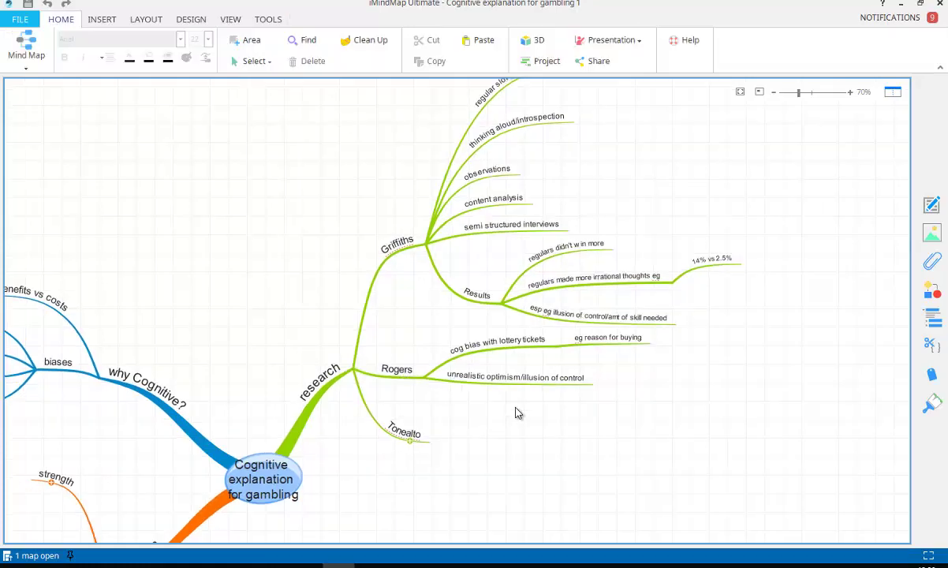
{"action": "scroll", "coordinate": [483, 382], "scroll_direction": "down", "scroll_amount": 3}
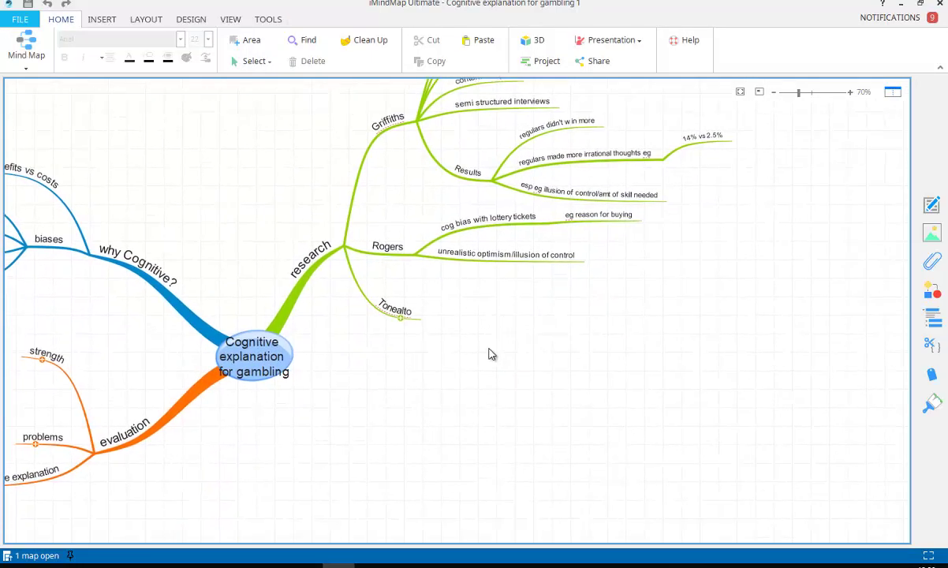
Step: Expand the "Tonealto" sub-branch under "research" to show its child branches
{"action": "left_click", "coordinate": [399, 319]}
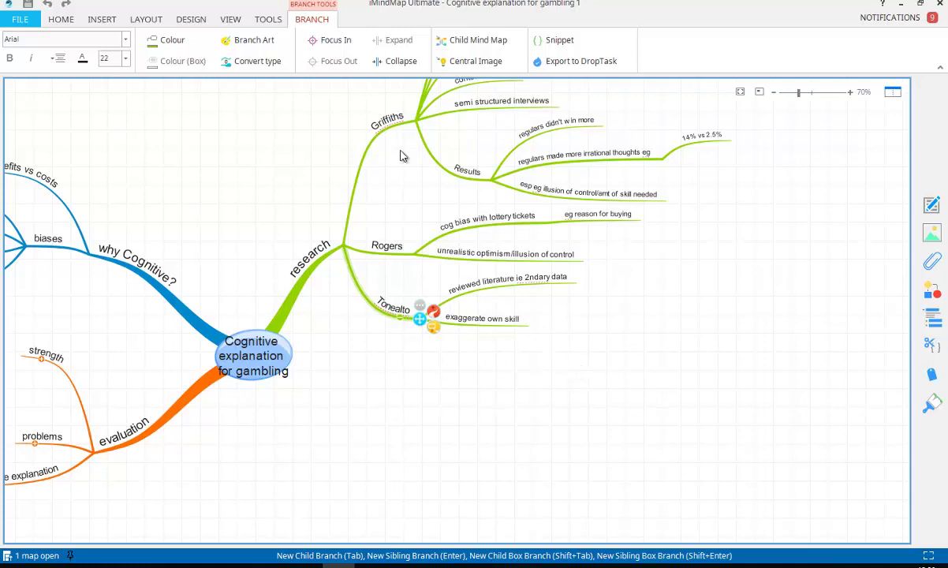
{"action": "left_click", "coordinate": [649, 322]}
{"action": "scroll", "coordinate": [652, 414], "scroll_direction": "up", "scroll_amount": 3}
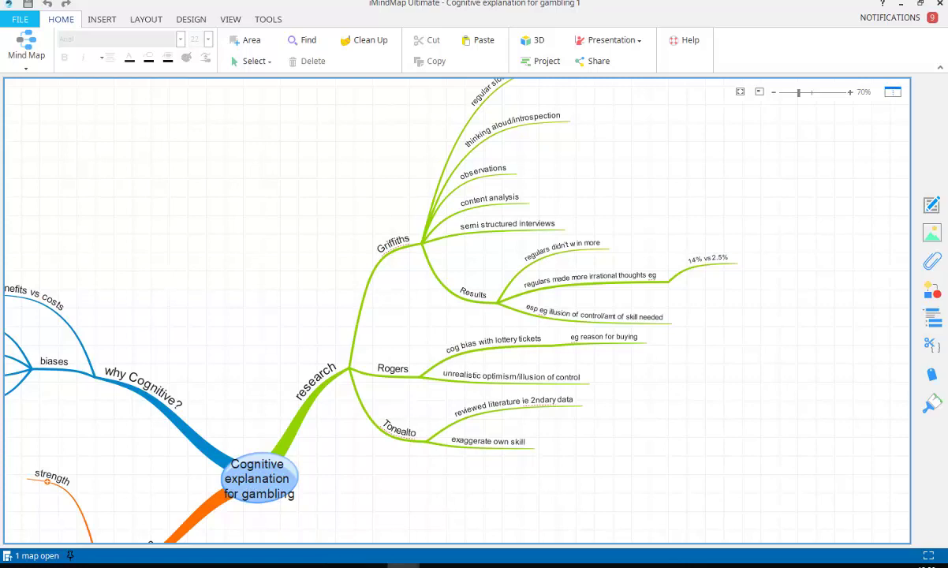
Step: Expand the "strength" sub-branch under the "evaluation" branch
{"action": "left_click_drag", "start_coordinate": [359, 486], "coordinate": [631, 311]}
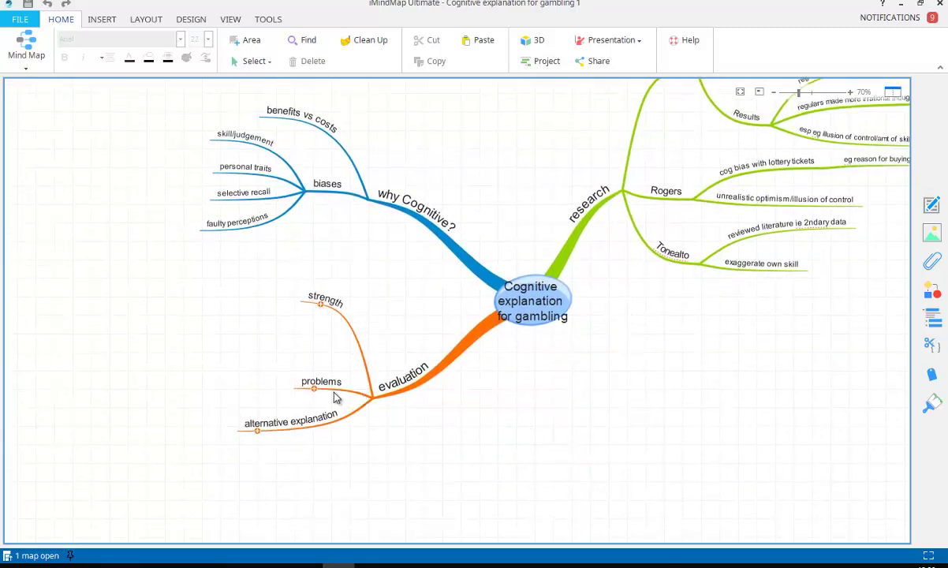
{"action": "left_click", "coordinate": [322, 309]}
{"action": "left_click", "coordinate": [300, 300]}
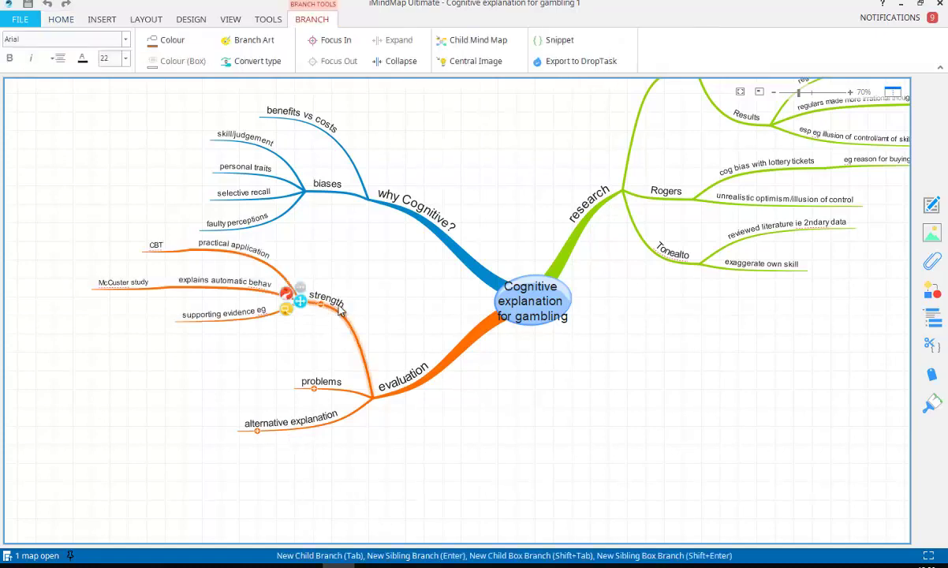
{"action": "left_click_drag", "start_coordinate": [360, 277], "coordinate": [404, 241]}
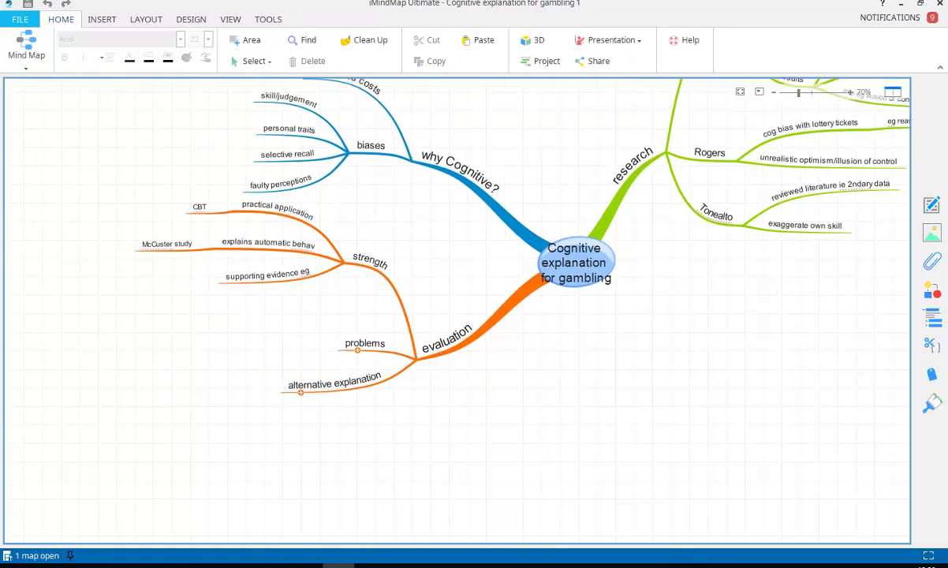
Step: Enlarge the map view to 100% and examine the branches under "strength"
{"action": "left_click", "coordinate": [850, 94]}
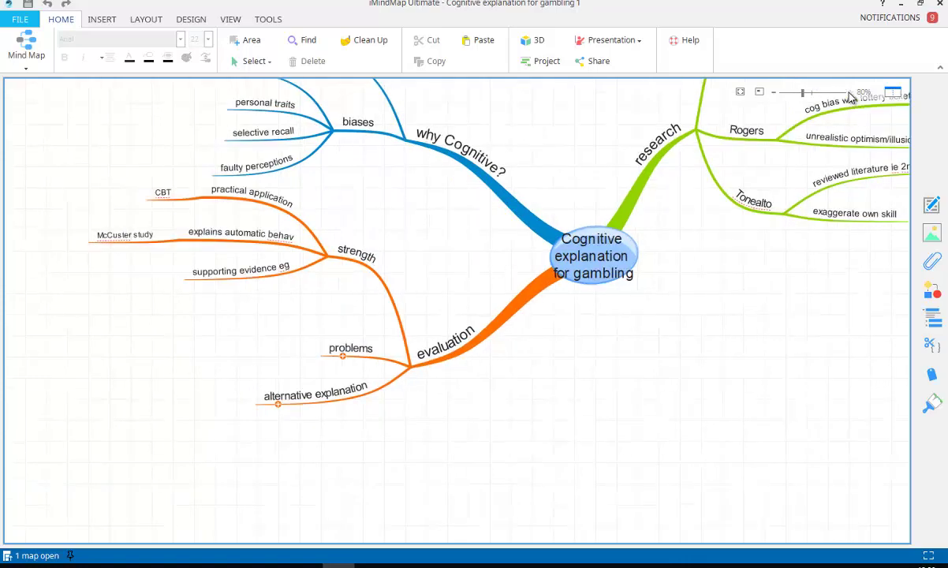
{"action": "left_click", "coordinate": [850, 93]}
{"action": "left_click", "coordinate": [850, 93]}
{"action": "left_click_drag", "start_coordinate": [461, 271], "coordinate": [486, 368]}
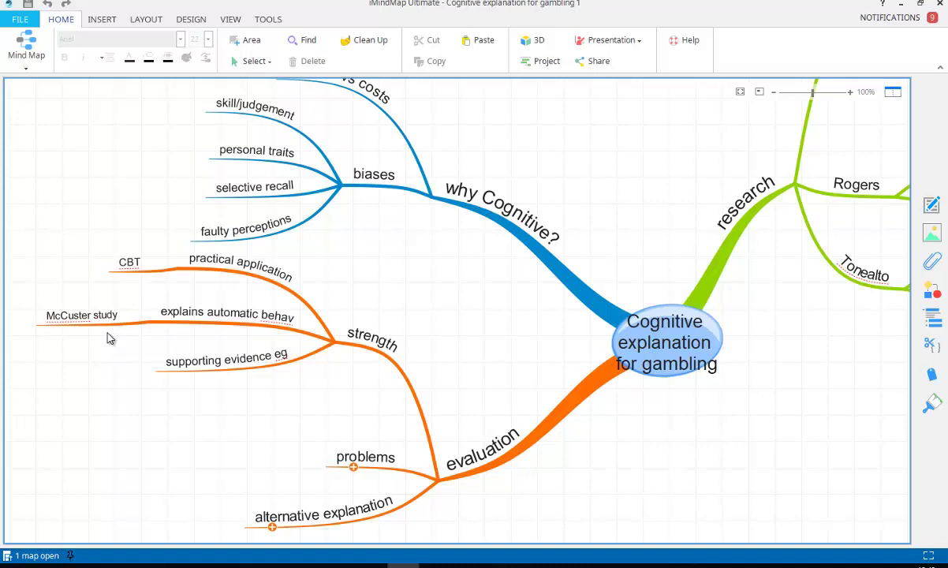
Step: Expand the "problems" sub-branch under "evaluation" to show its child branches
{"action": "left_click_drag", "start_coordinate": [854, 324], "coordinate": [810, 309]}
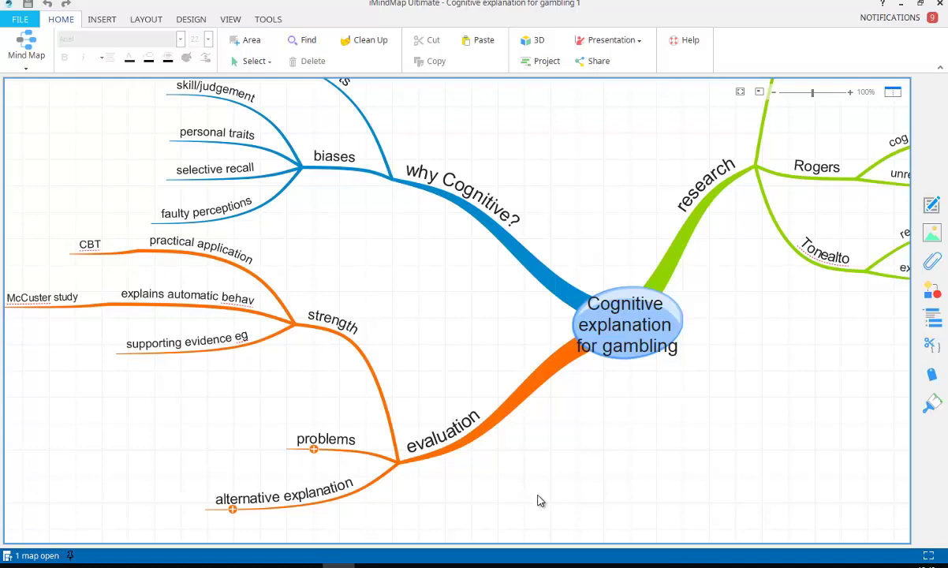
{"action": "left_click", "coordinate": [313, 450]}
{"action": "left_click", "coordinate": [313, 450]}
{"action": "left_click_drag", "start_coordinate": [580, 493], "coordinate": [723, 429]}
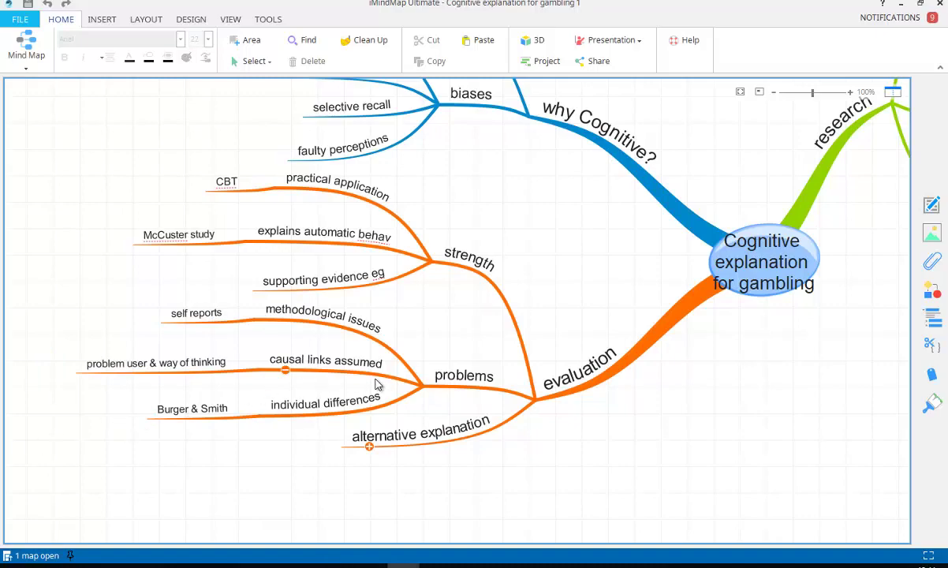
Step: Expand the "alternative explanation" sub-branch under "evaluation" to show its "learning theory" branch
{"action": "left_click_drag", "start_coordinate": [673, 264], "coordinate": [664, 295]}
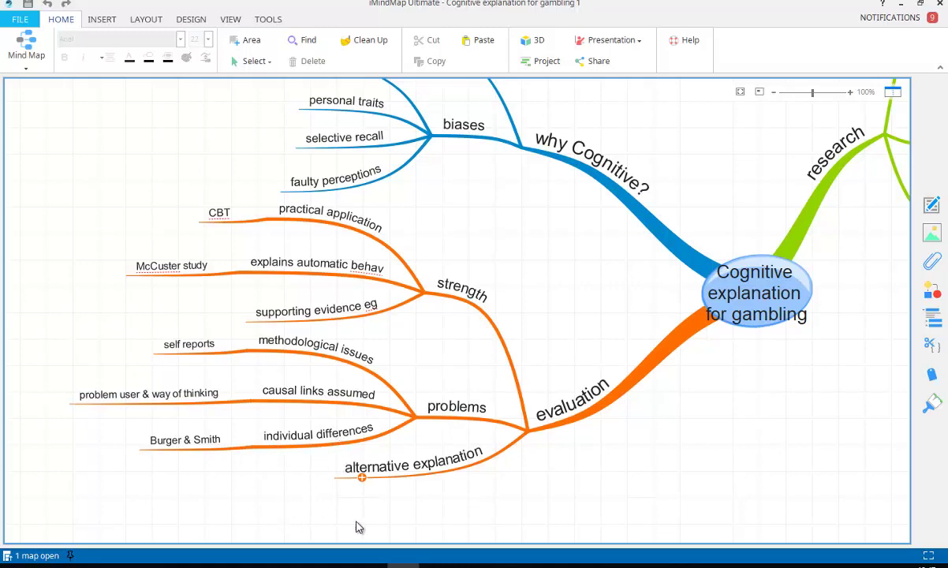
{"action": "left_click", "coordinate": [365, 479]}
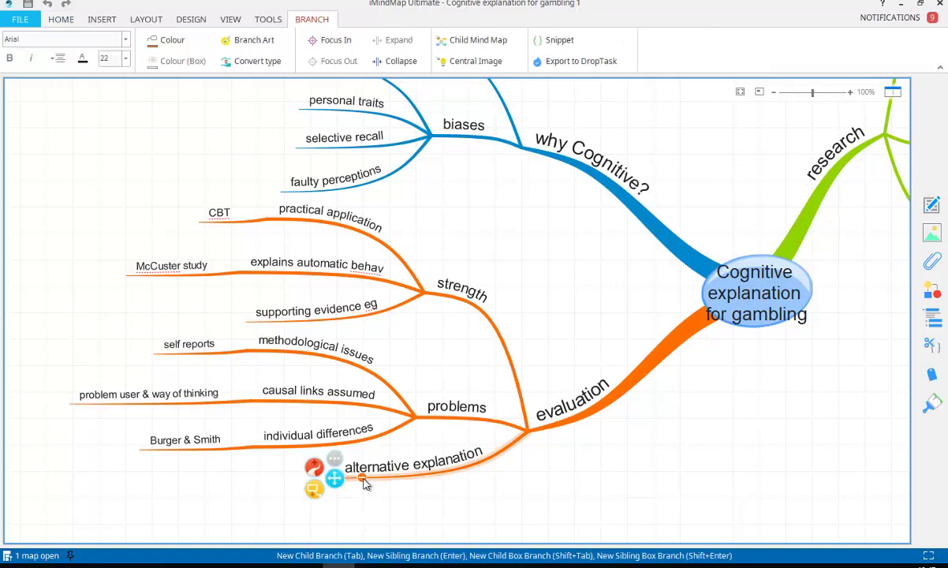
{"action": "left_click_drag", "start_coordinate": [361, 478], "coordinate": [215, 481]}
{"action": "type", "text": "learning theory"}
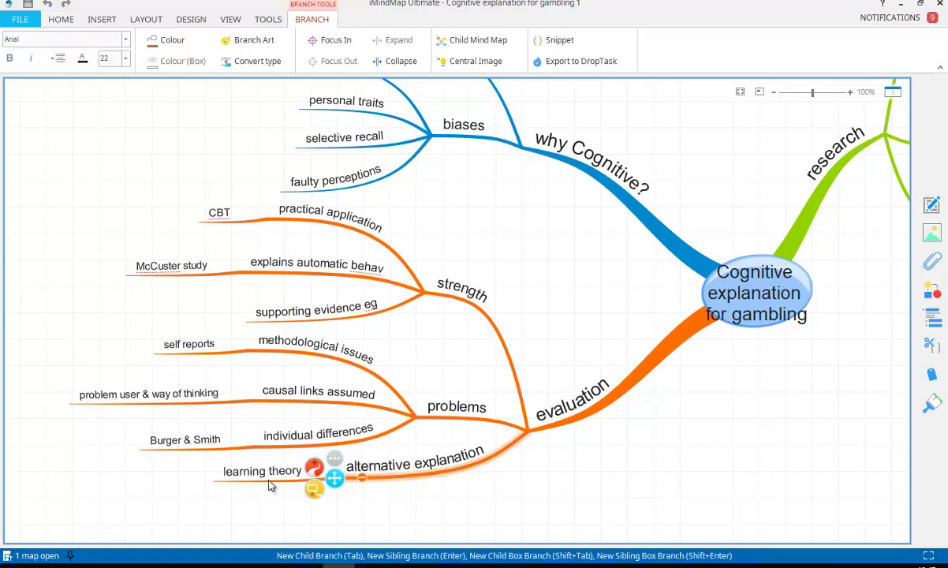